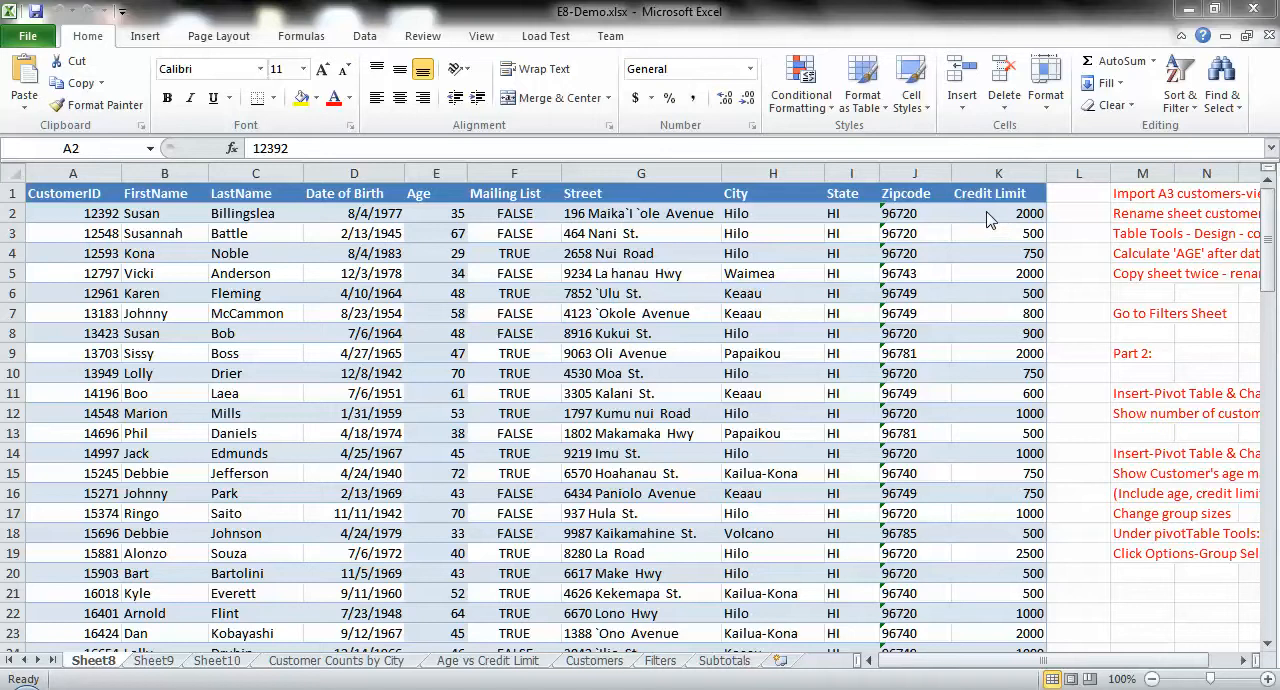
# Step: Create a PivotTable with PivotChart from the customer table, range Sheet8!$A$1:$K$98, on a new worksheet
pyautogui.click(987, 212)
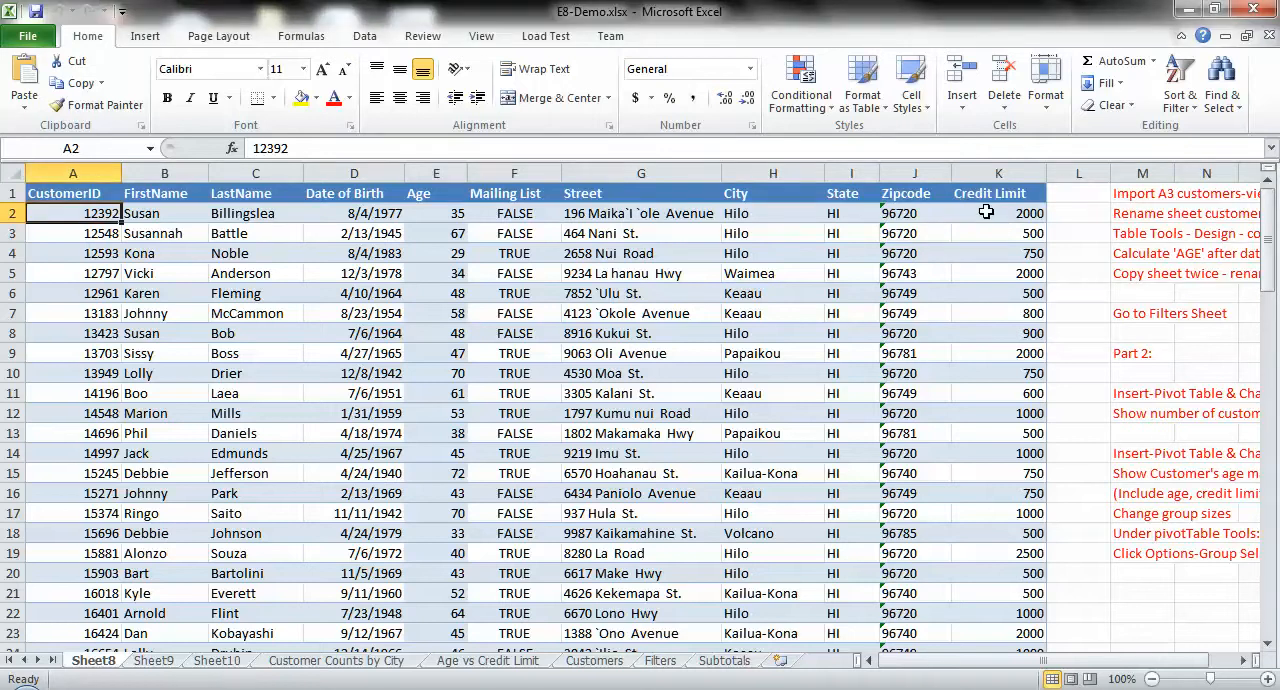
pyautogui.click(986, 212)
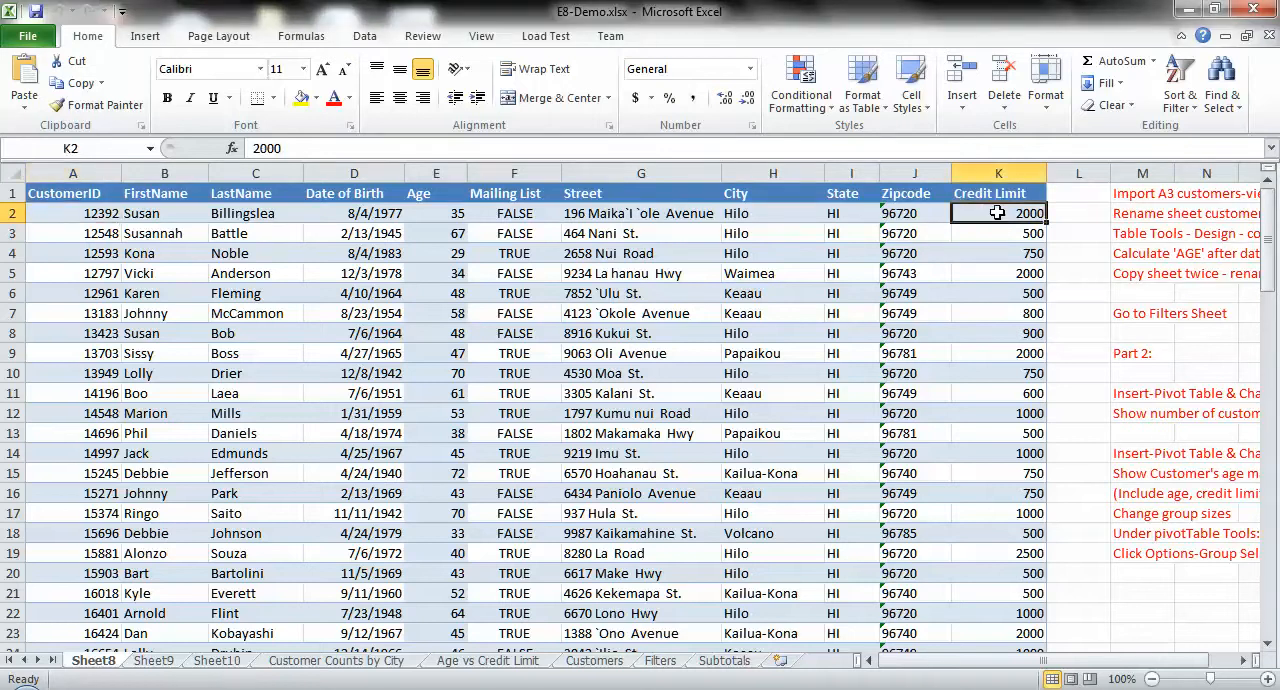
pyautogui.click(438, 212)
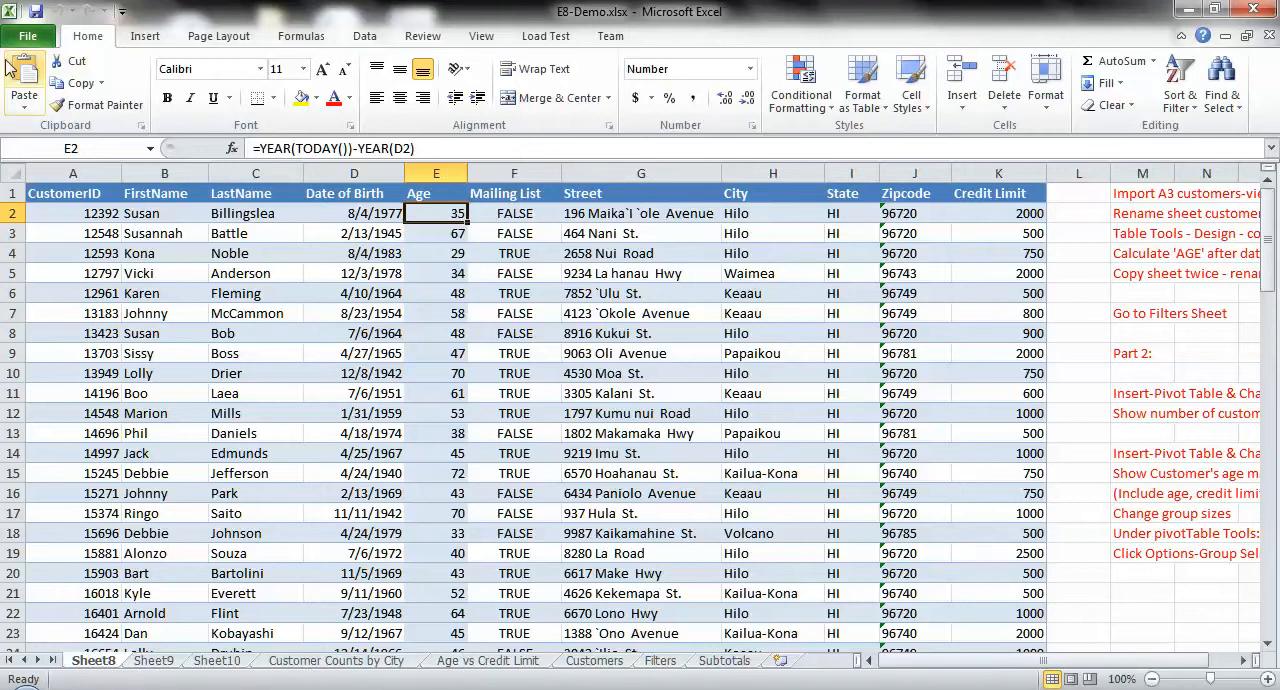
pyautogui.click(139, 37)
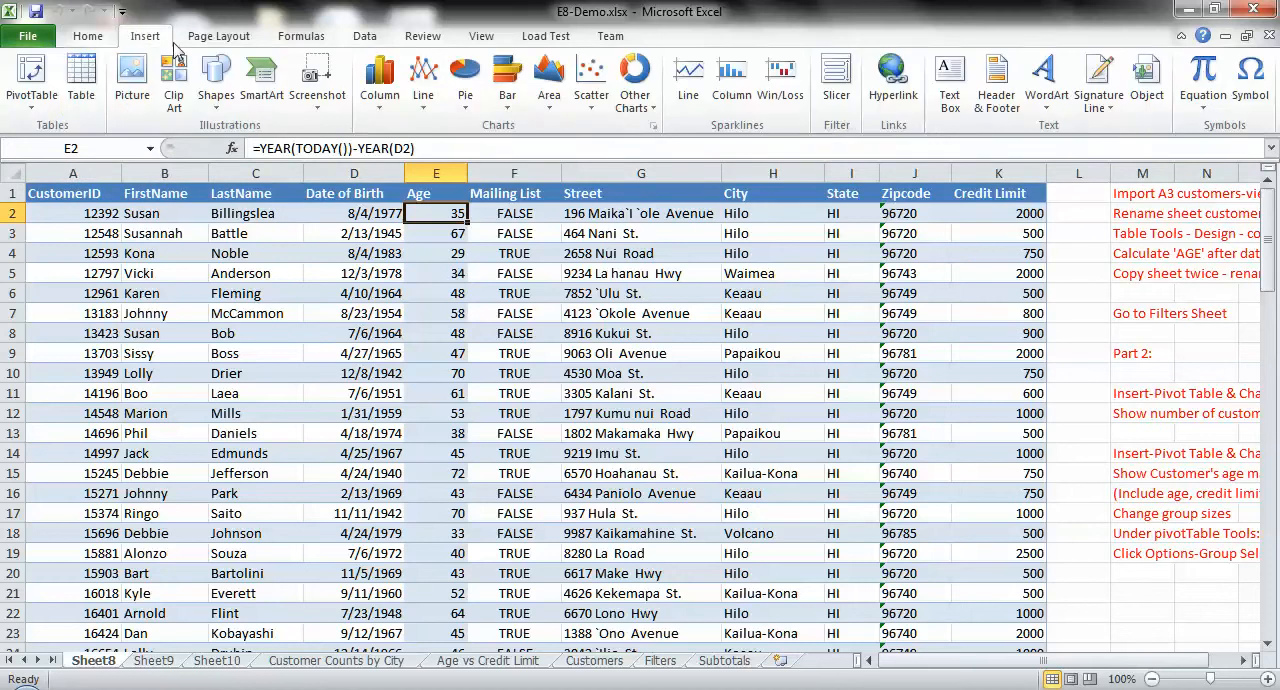
pyautogui.click(31, 106)
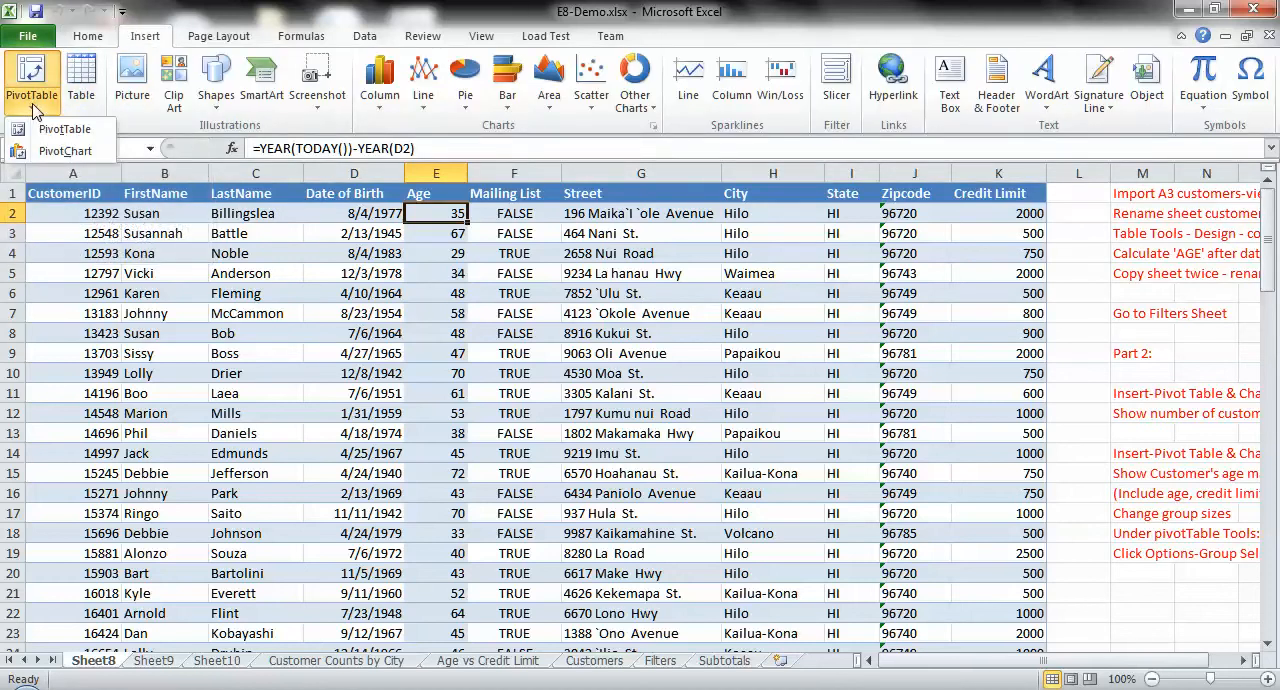
pyautogui.click(51, 150)
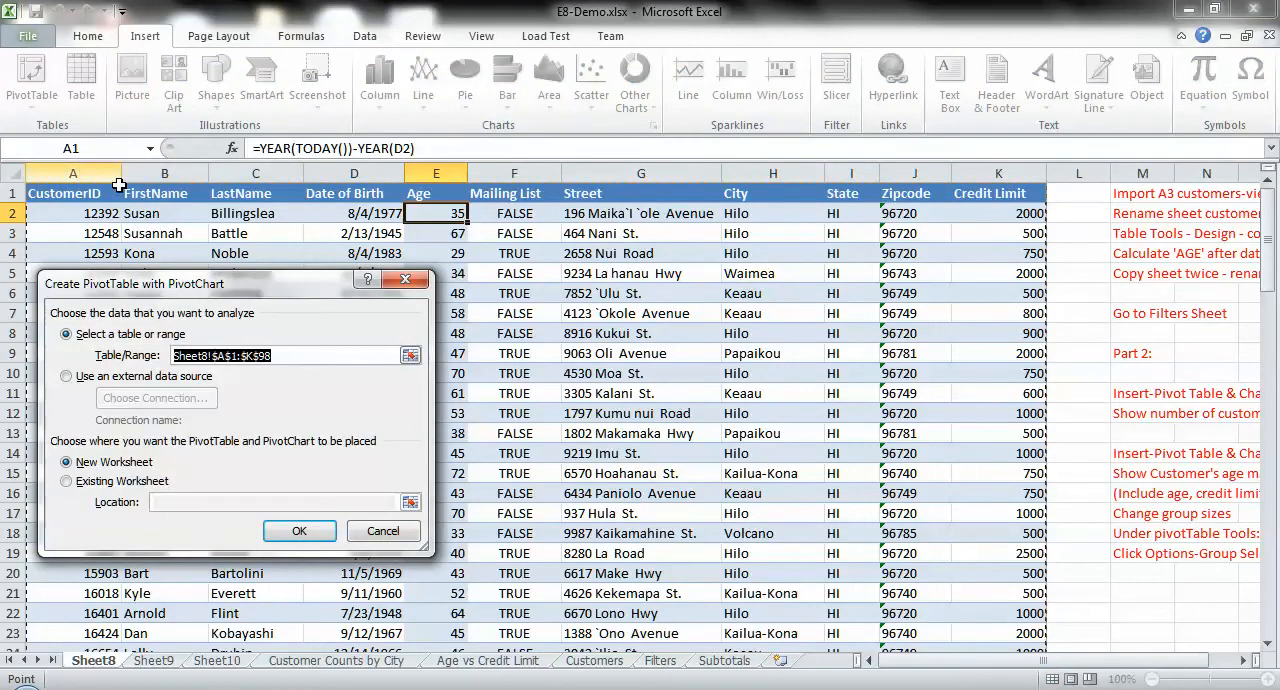
pyautogui.click(296, 531)
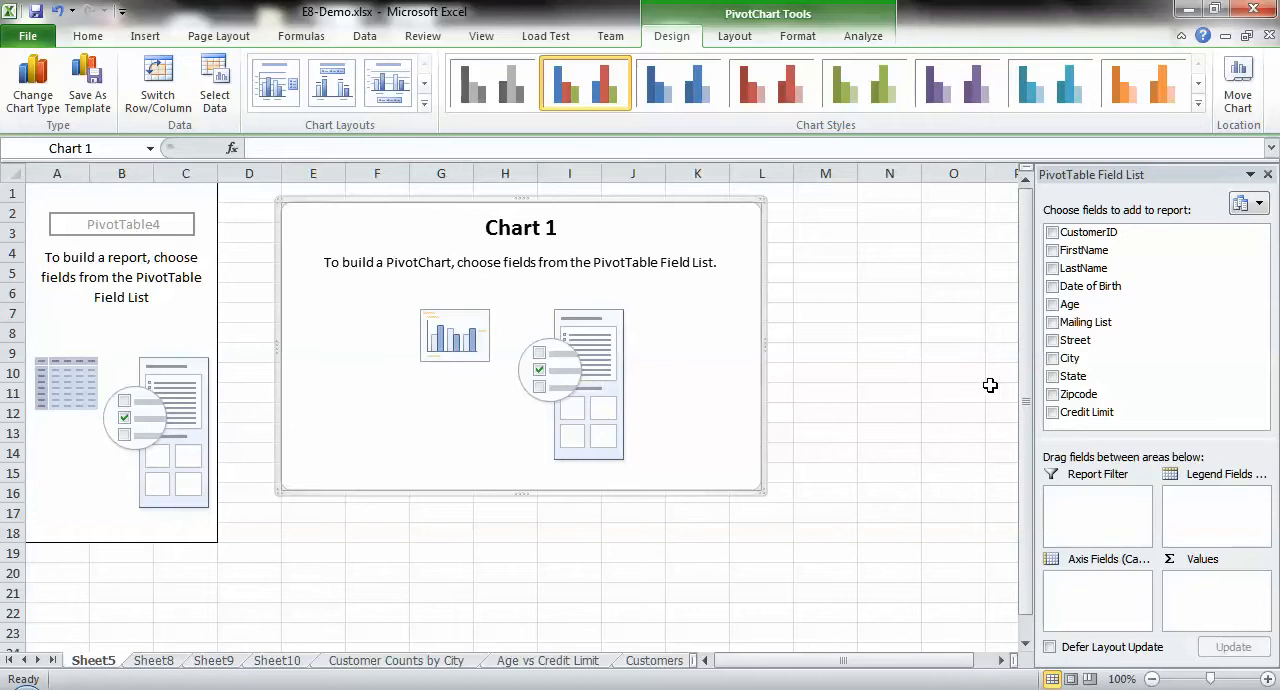
# Step: Add Credit Limit, Age and CustomerID to the pivot report, using Age as the axis field and Credit Limit as the legend field
pyautogui.click(1052, 413)
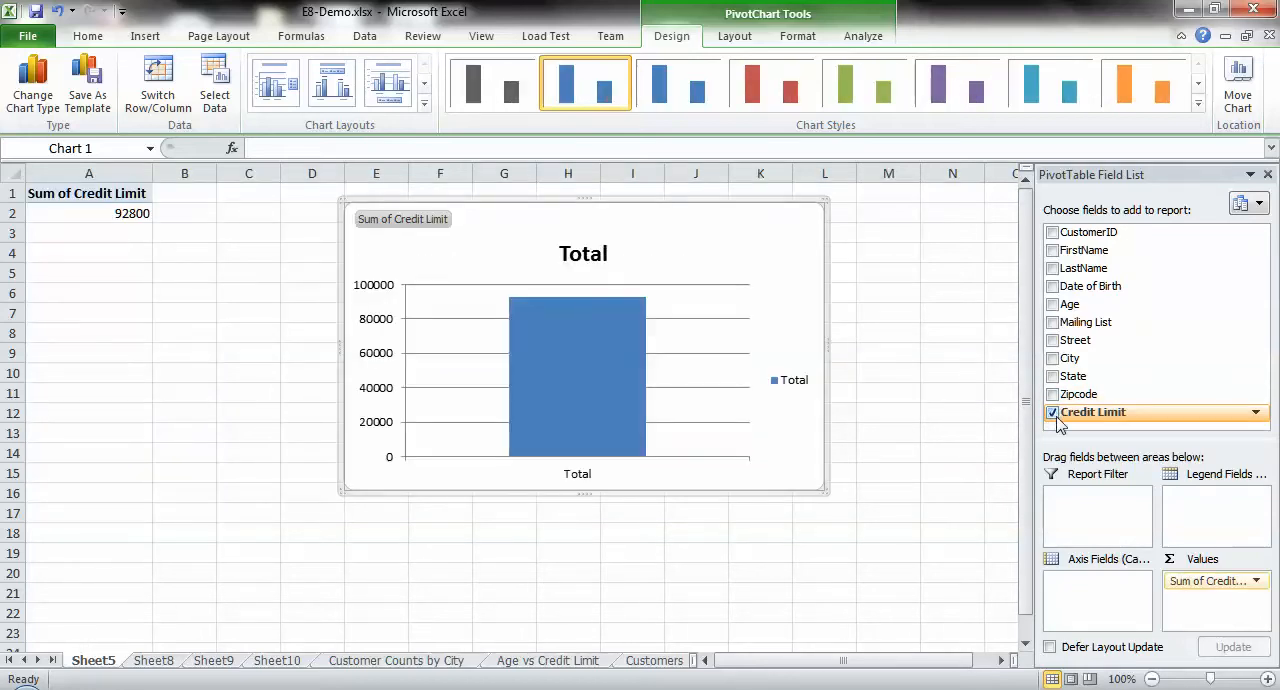
pyautogui.click(1052, 305)
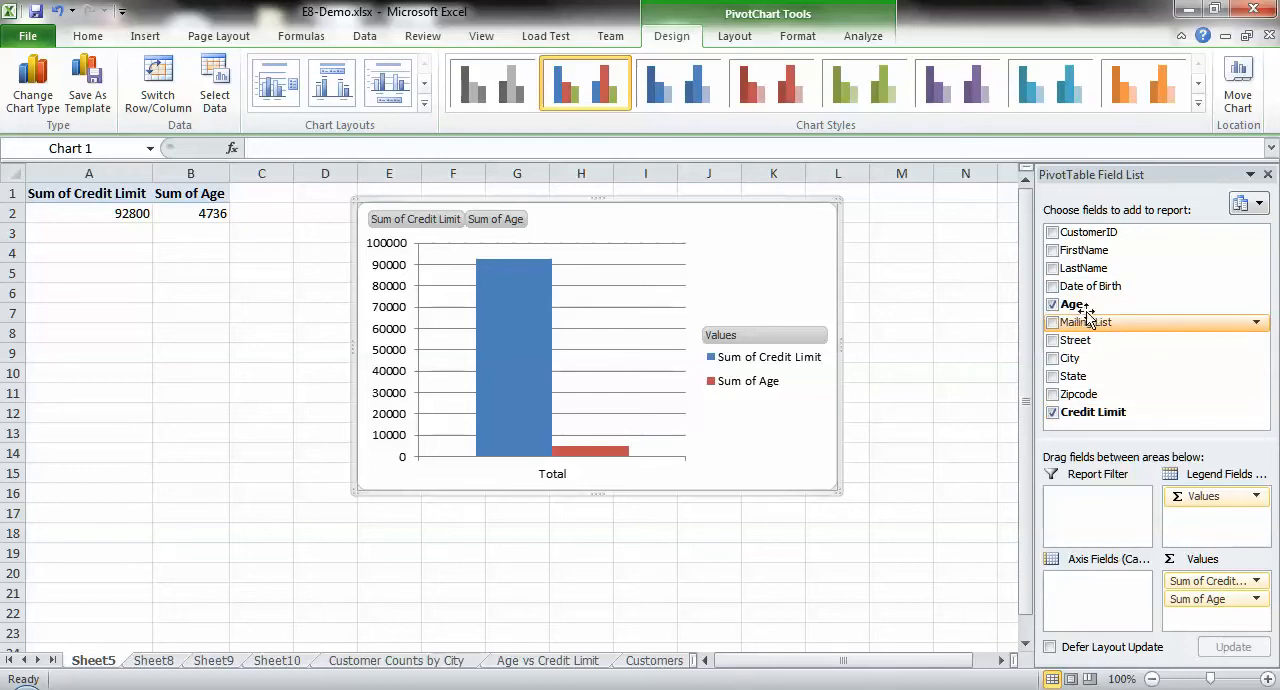
pyautogui.click(1052, 233)
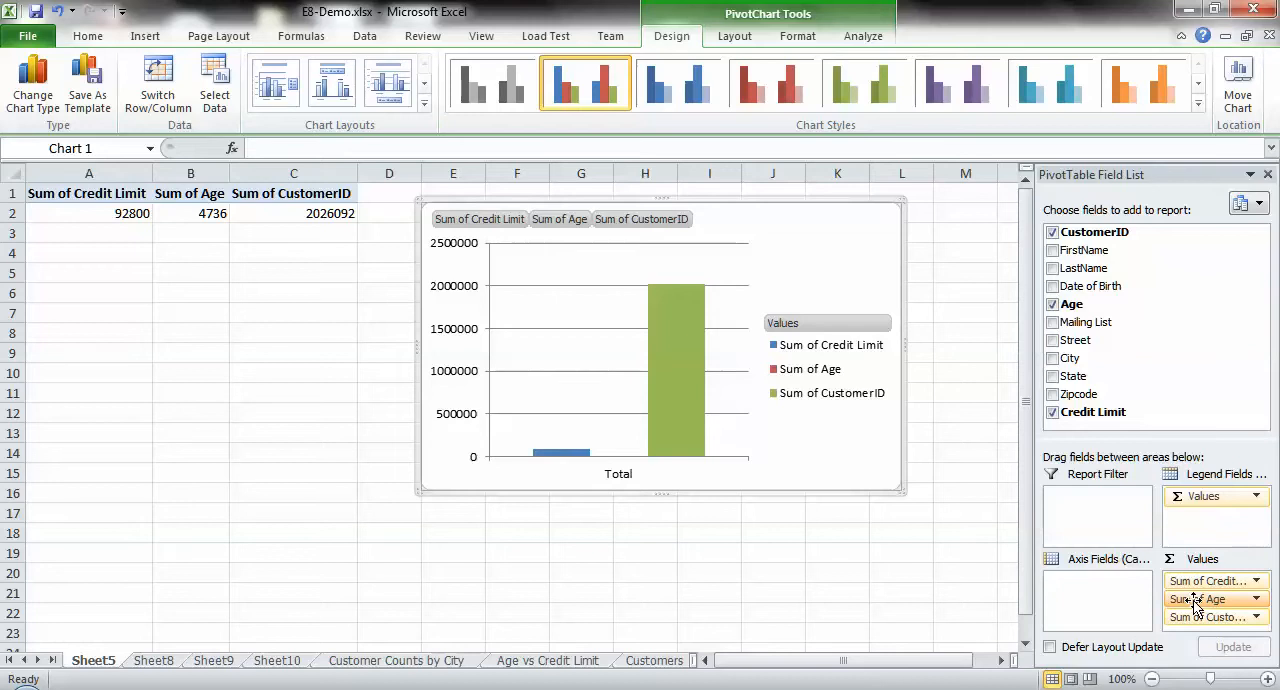
pyautogui.moveTo(1195, 605); pyautogui.dragTo(1087, 590)
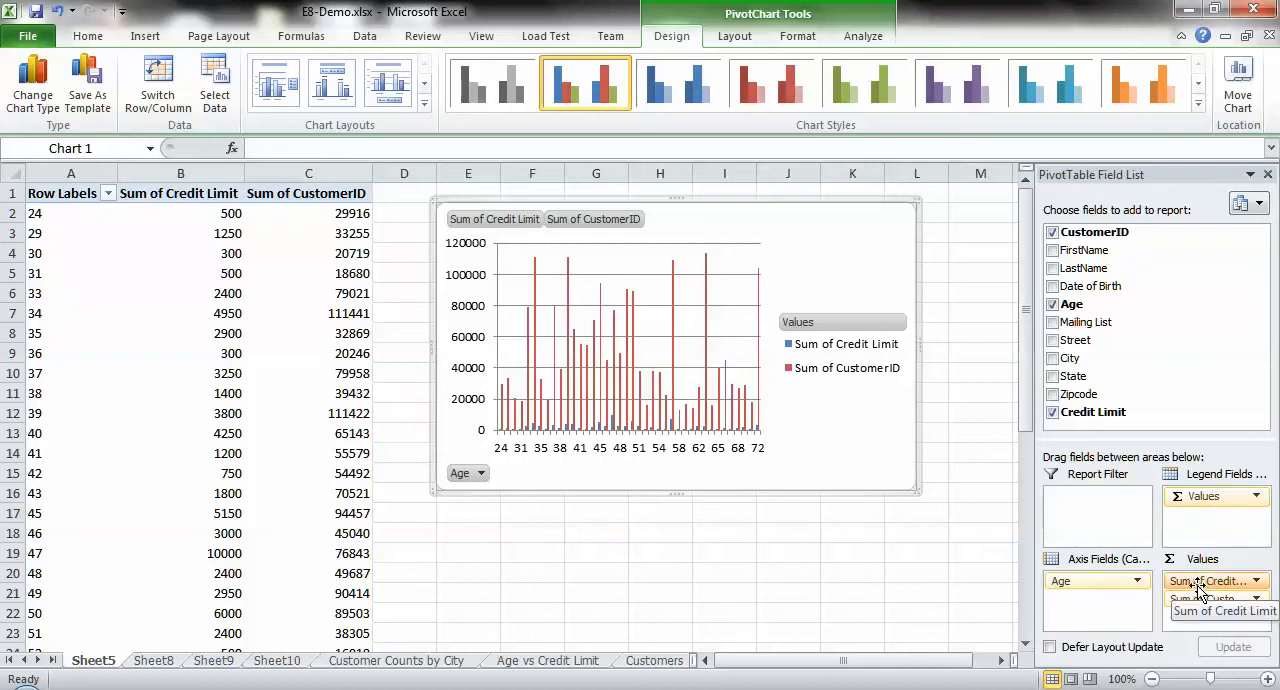
pyautogui.moveTo(1200, 590); pyautogui.dragTo(1192, 510)
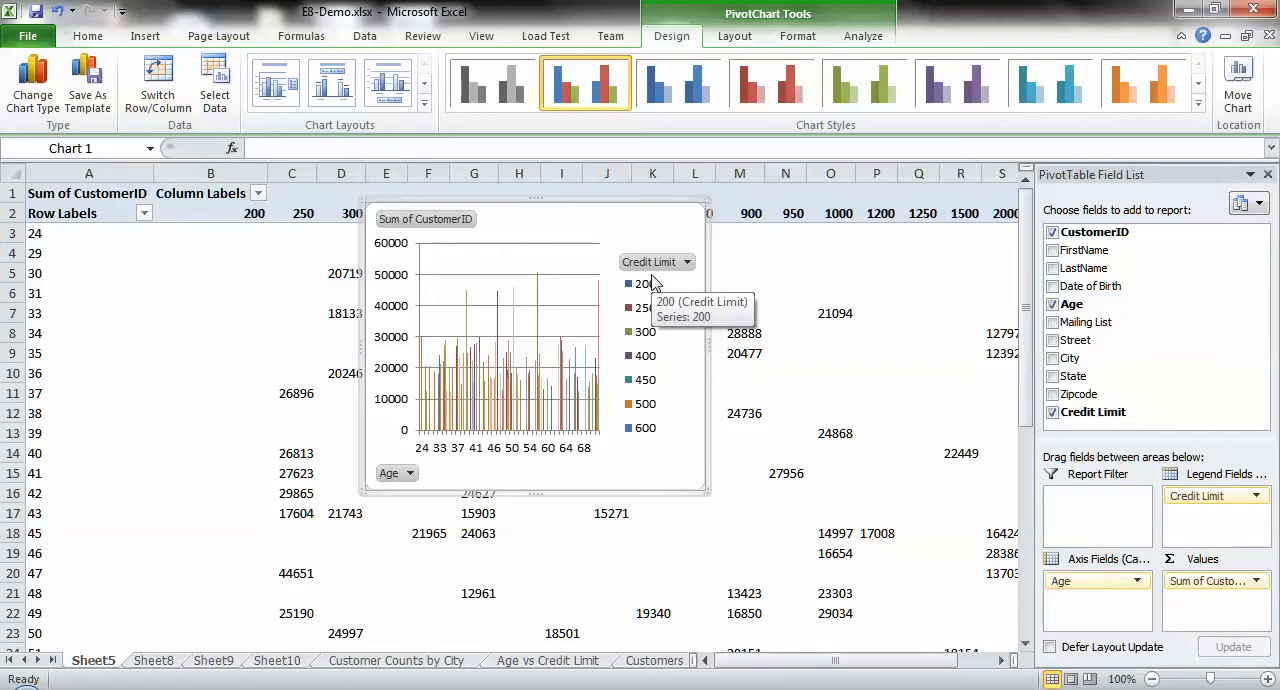
# Step: Summarize the CustomerID value field by Count instead of Sum
pyautogui.click(1258, 582)
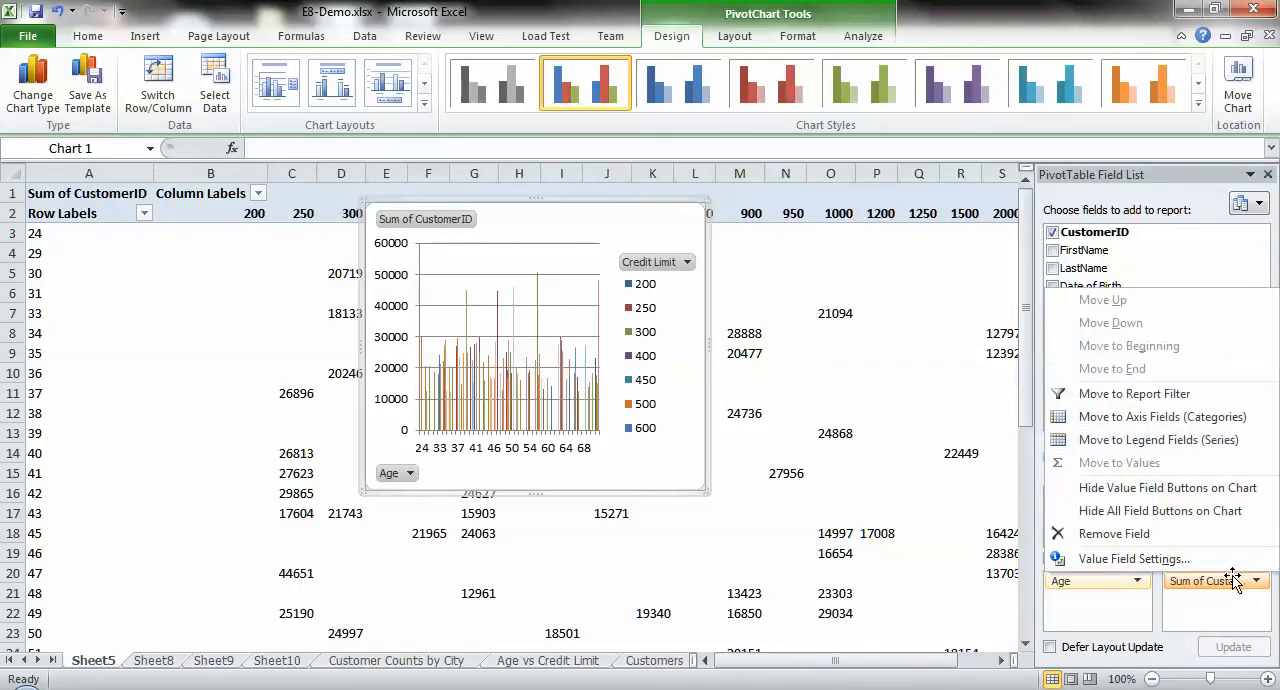
pyautogui.click(1130, 560)
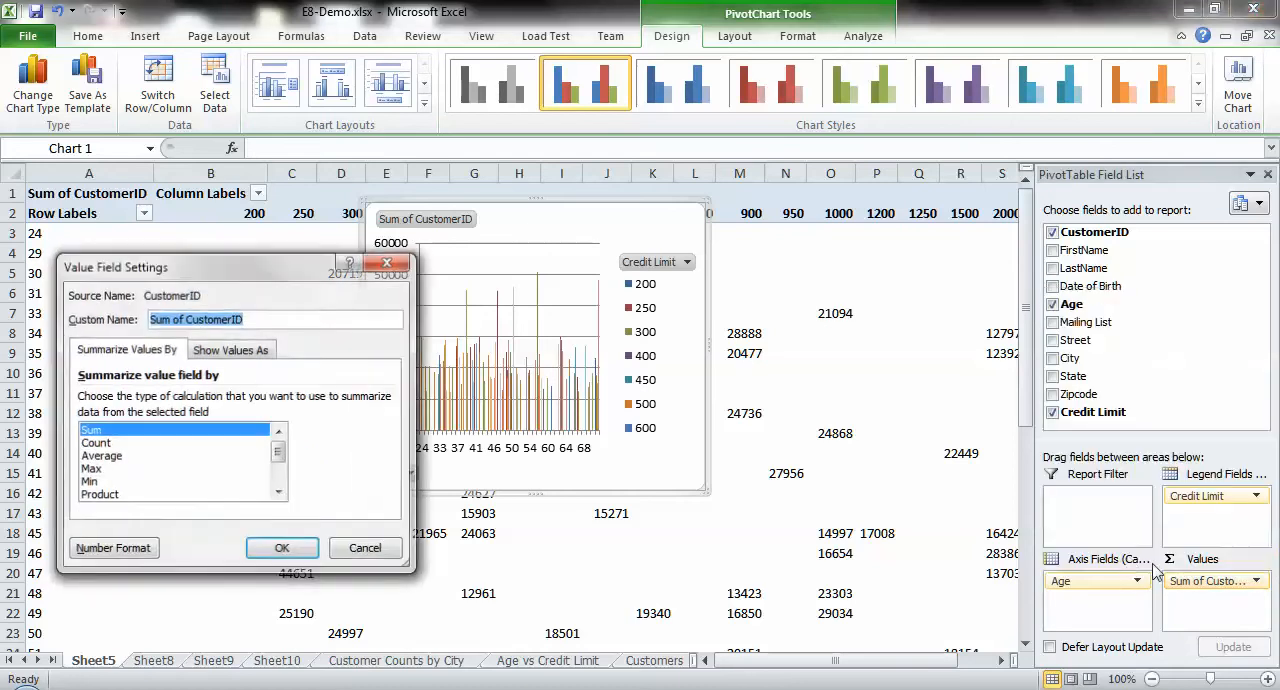
pyautogui.click(108, 443)
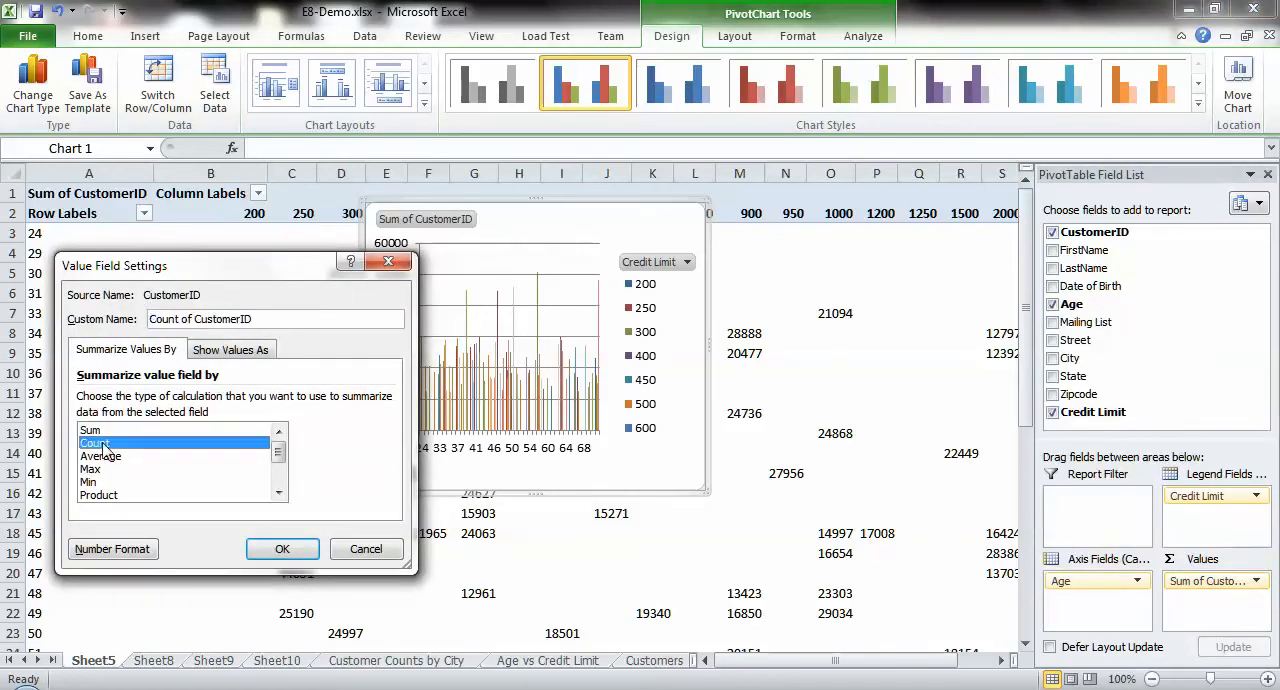
pyautogui.click(281, 553)
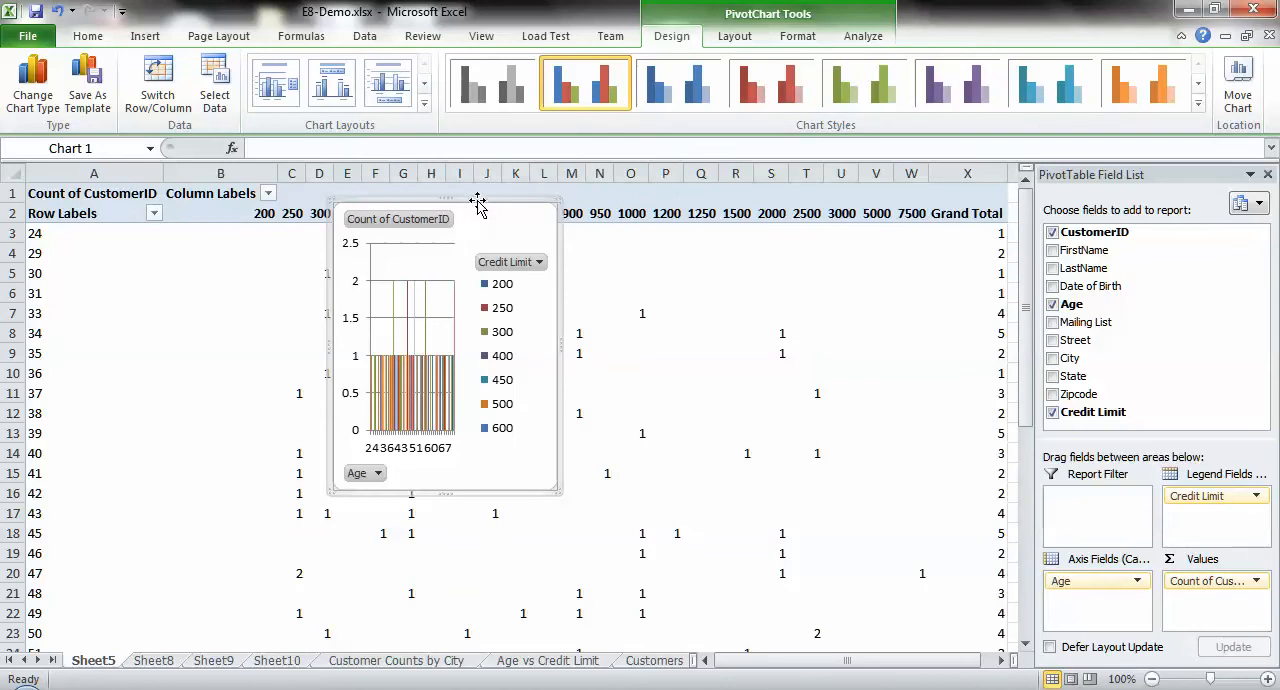
# Step: Move the pivot chart clear of the lower credit limit columns and review the customer counts by age and credit limit
pyautogui.moveTo(476, 220); pyautogui.dragTo(772, 294)
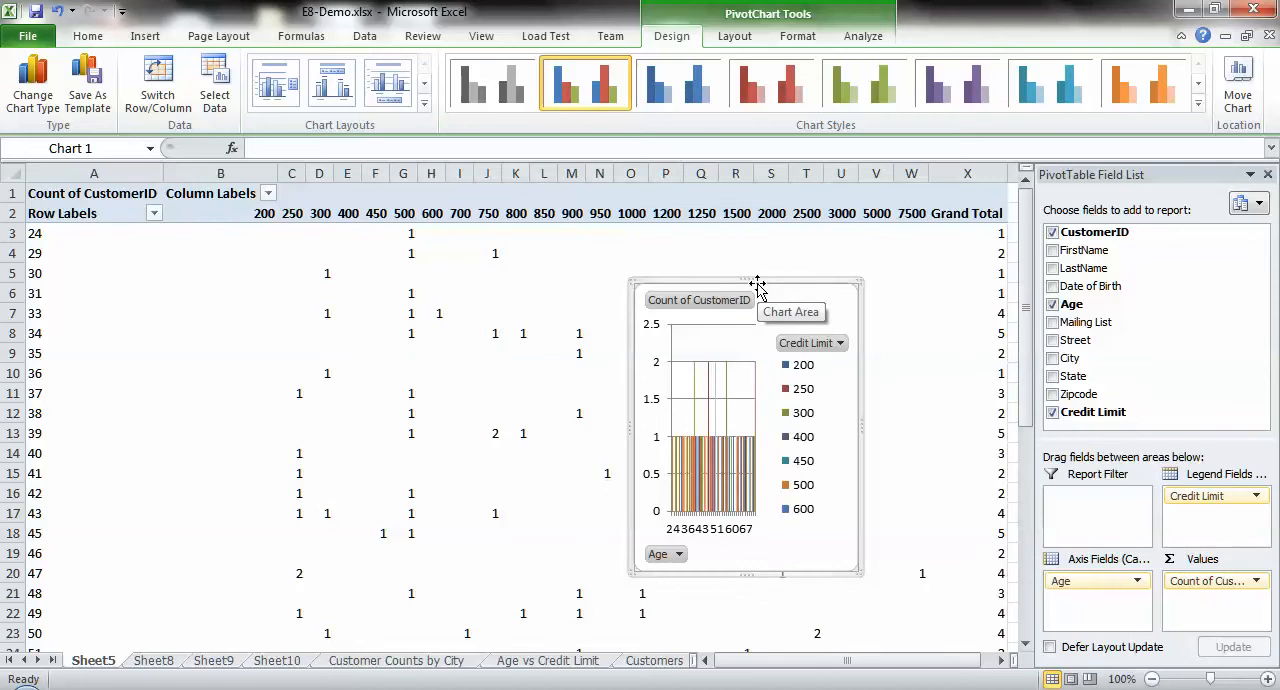
pyautogui.click(320, 273)
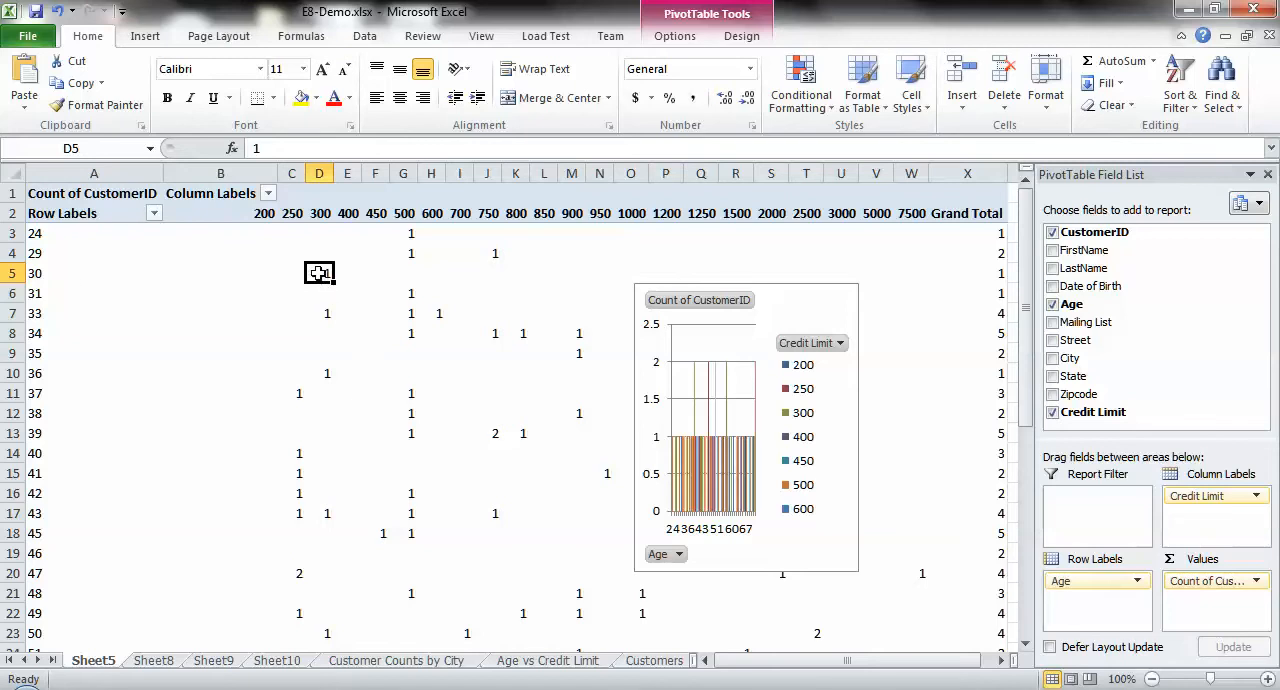
pyautogui.moveTo(318, 273)
pyautogui.click(497, 434)
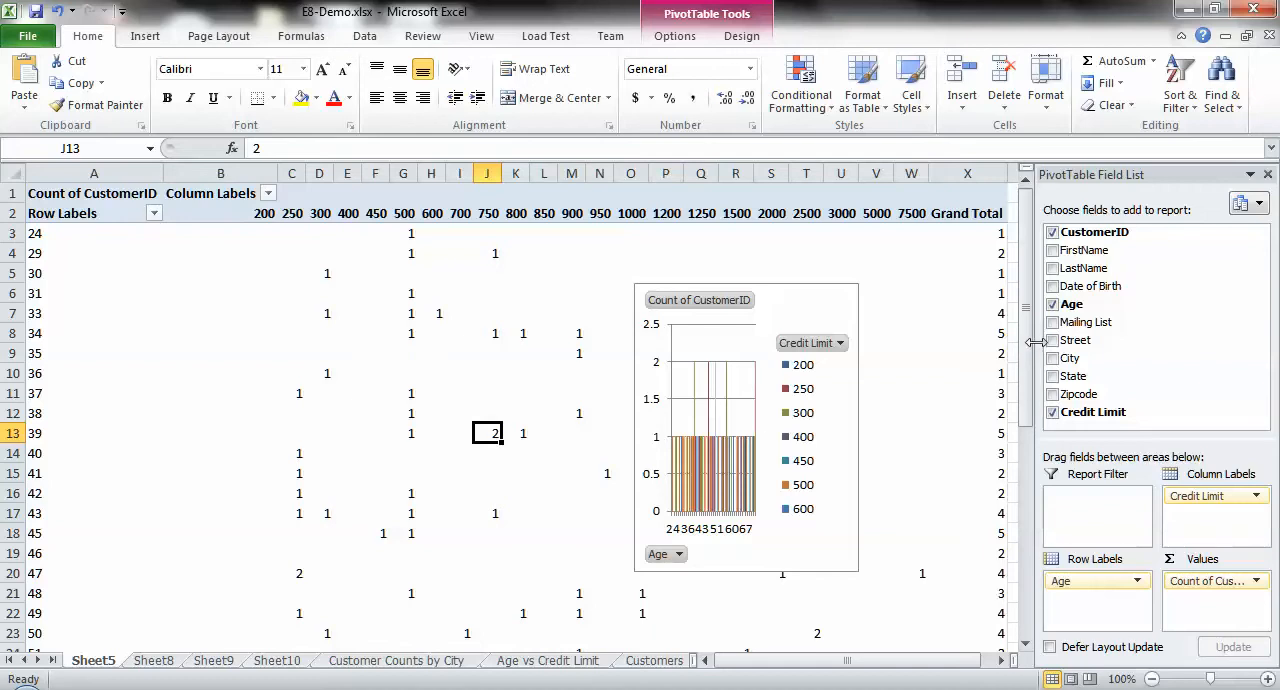
pyautogui.moveTo(1032, 335)
pyautogui.mouseDown()
pyautogui.moveTo(1044, 598)
pyautogui.moveTo(1037, 352)
pyautogui.mouseUp()
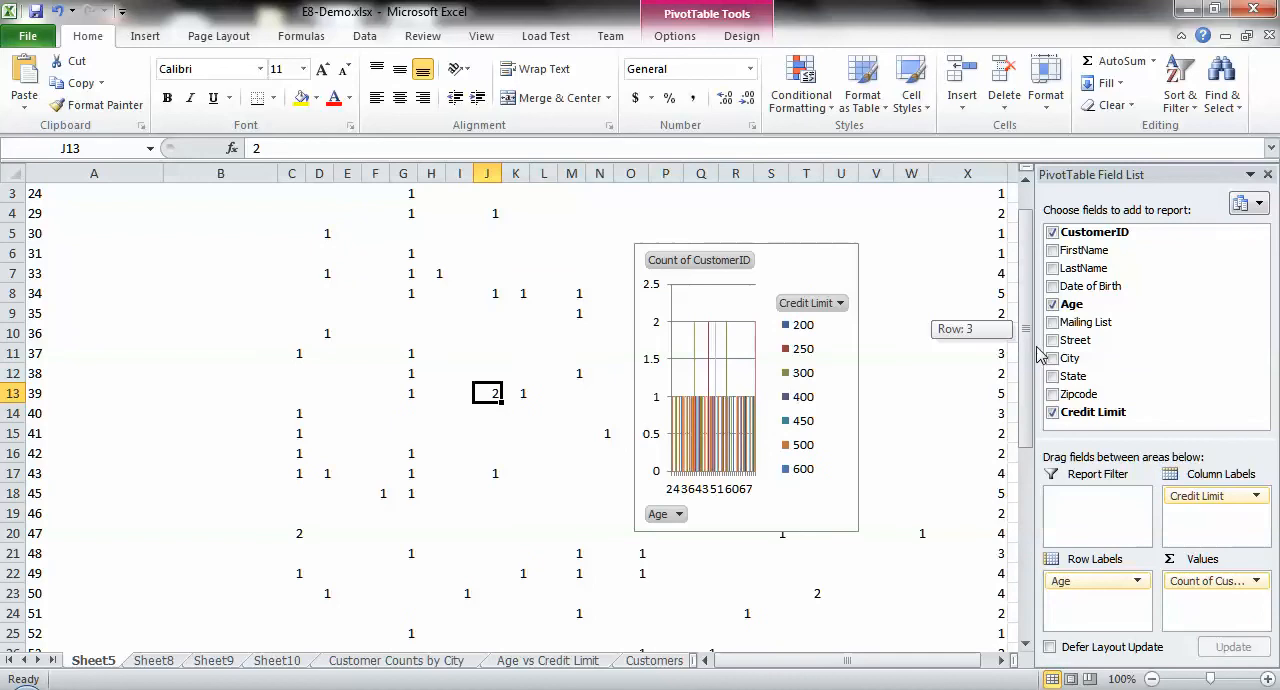
pyautogui.moveTo(1033, 413); pyautogui.dragTo(1033, 373)
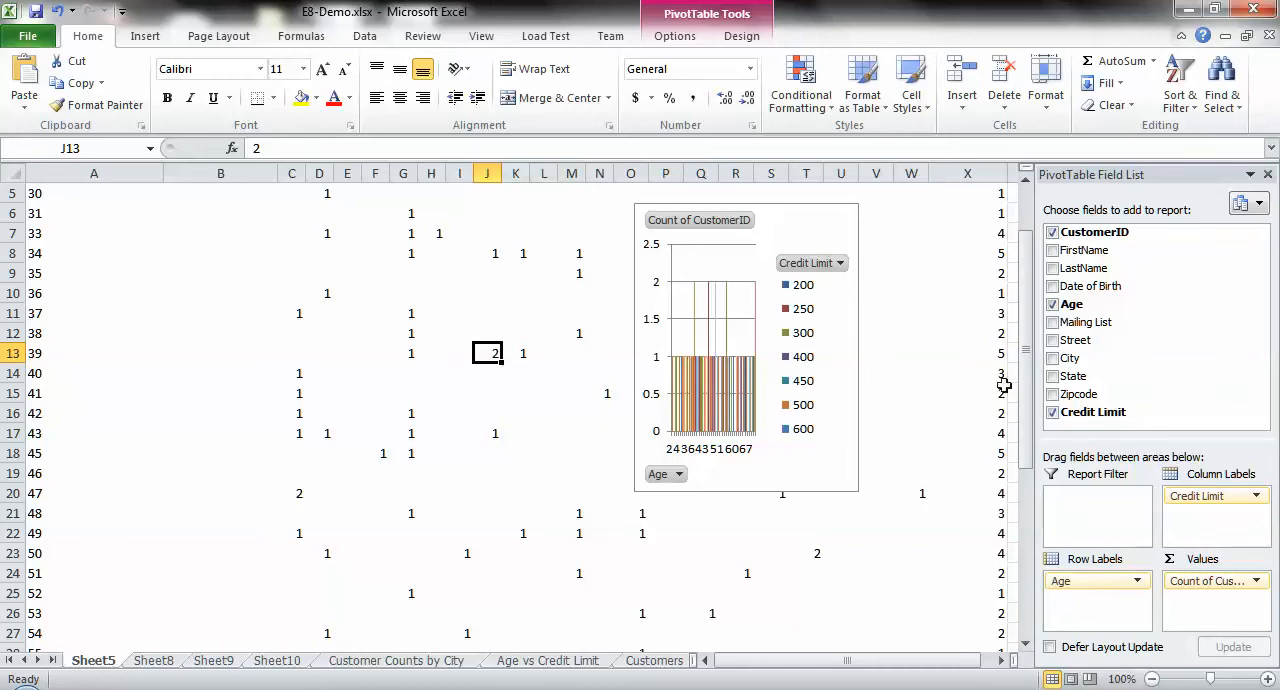
pyautogui.moveTo(1033, 388); pyautogui.dragTo(1033, 335)
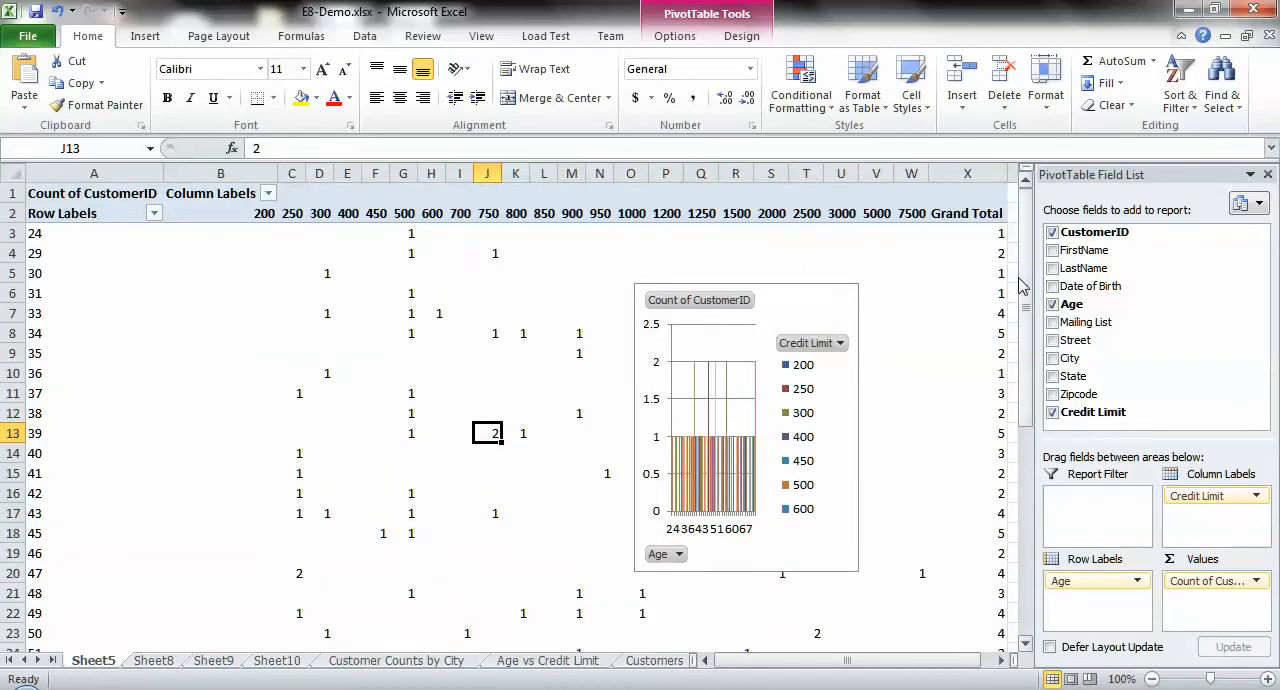
# Step: Group the Credit Limit column labels from 0 to 8000 in intervals of 1000
pyautogui.click(229, 216)
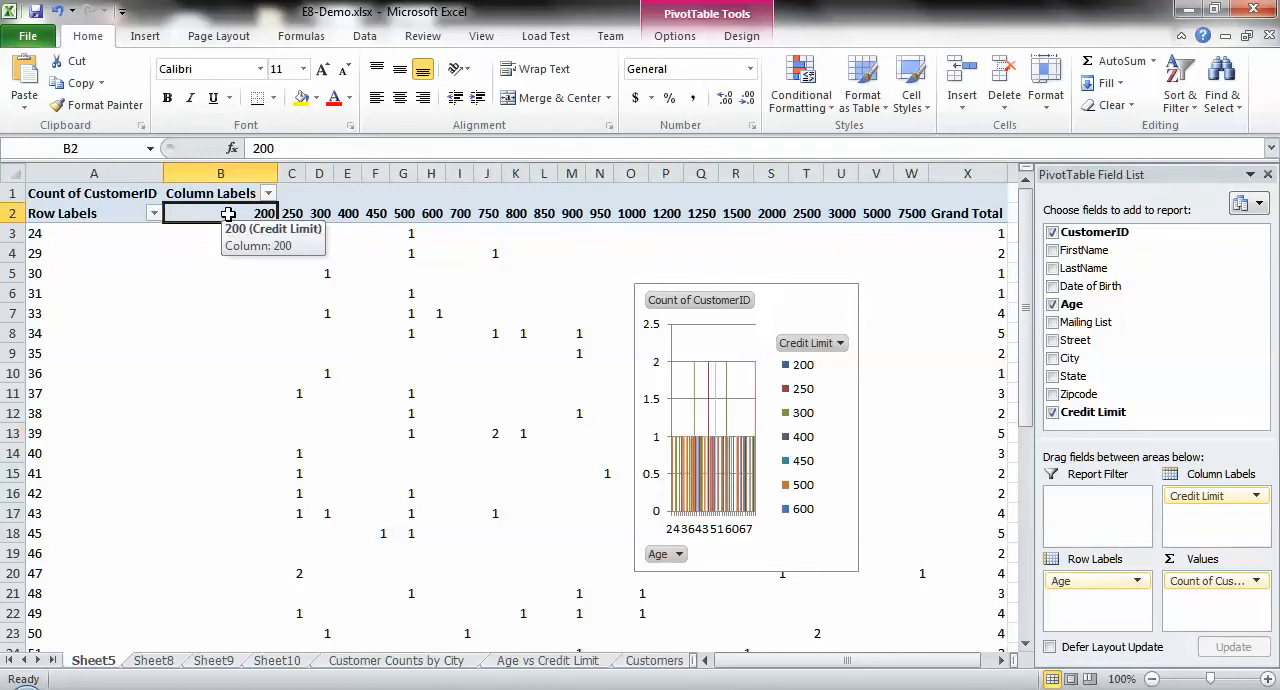
pyautogui.click(677, 40)
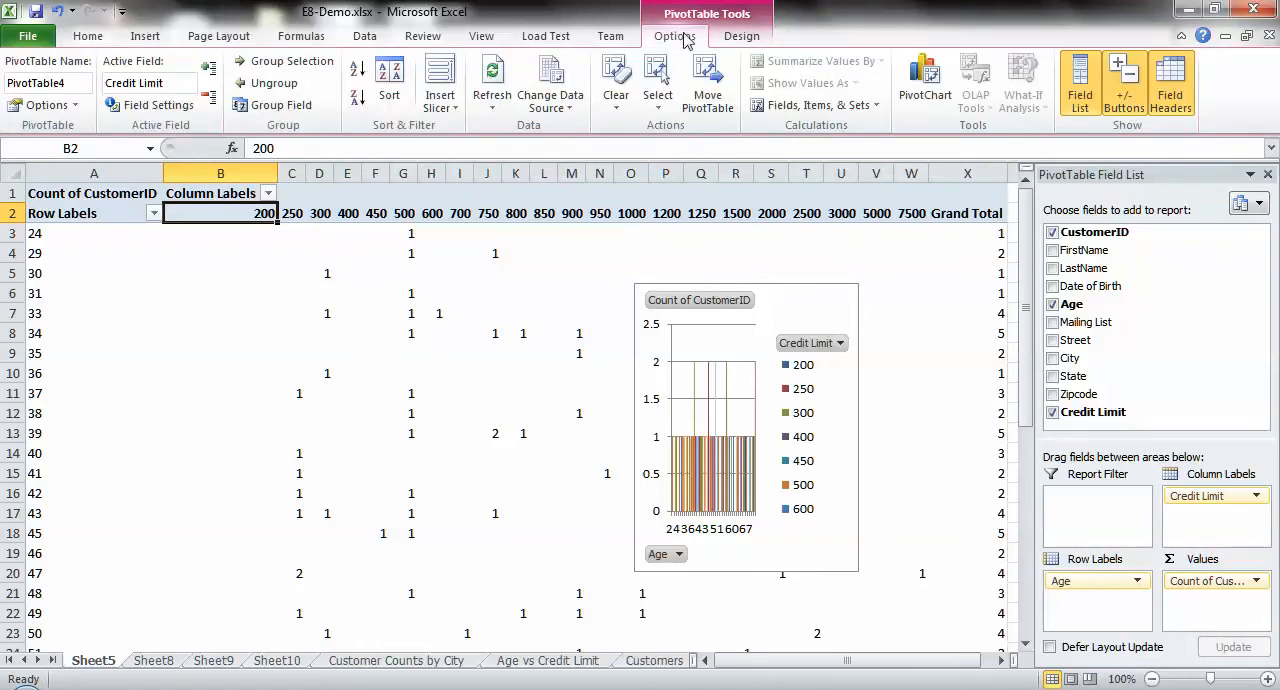
pyautogui.click(276, 62)
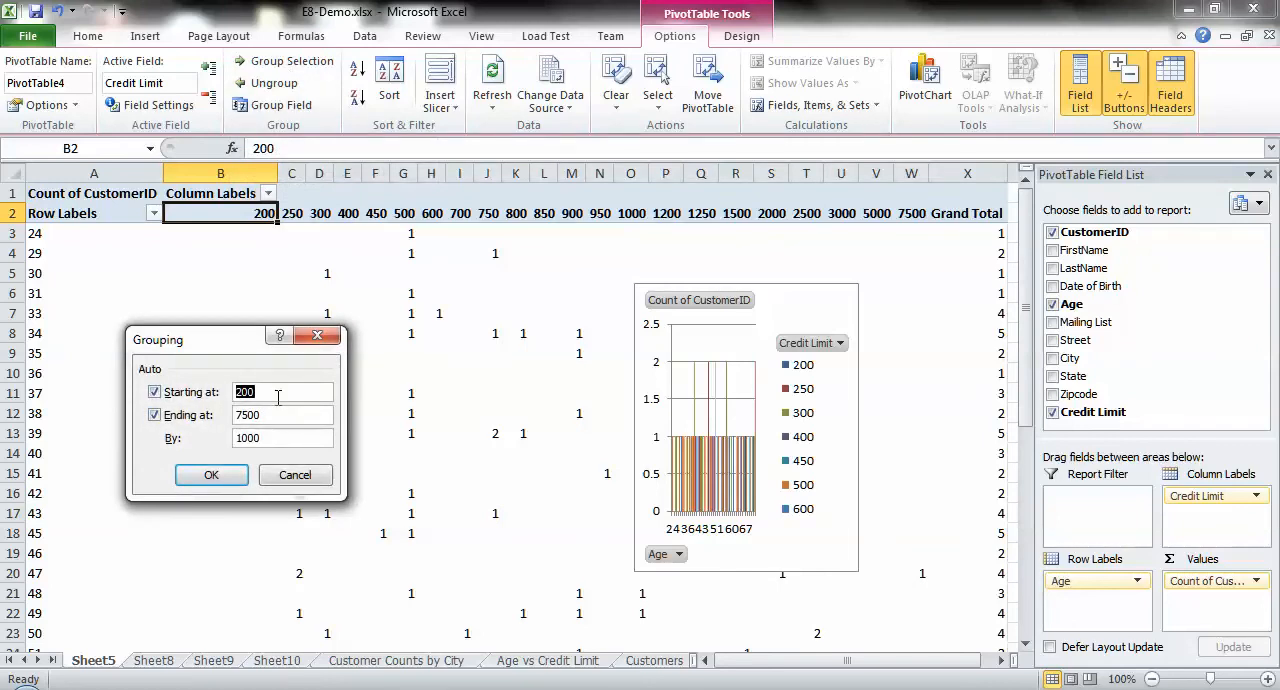
pyautogui.click(154, 392)
pyautogui.click(154, 415)
pyautogui.click(274, 393)
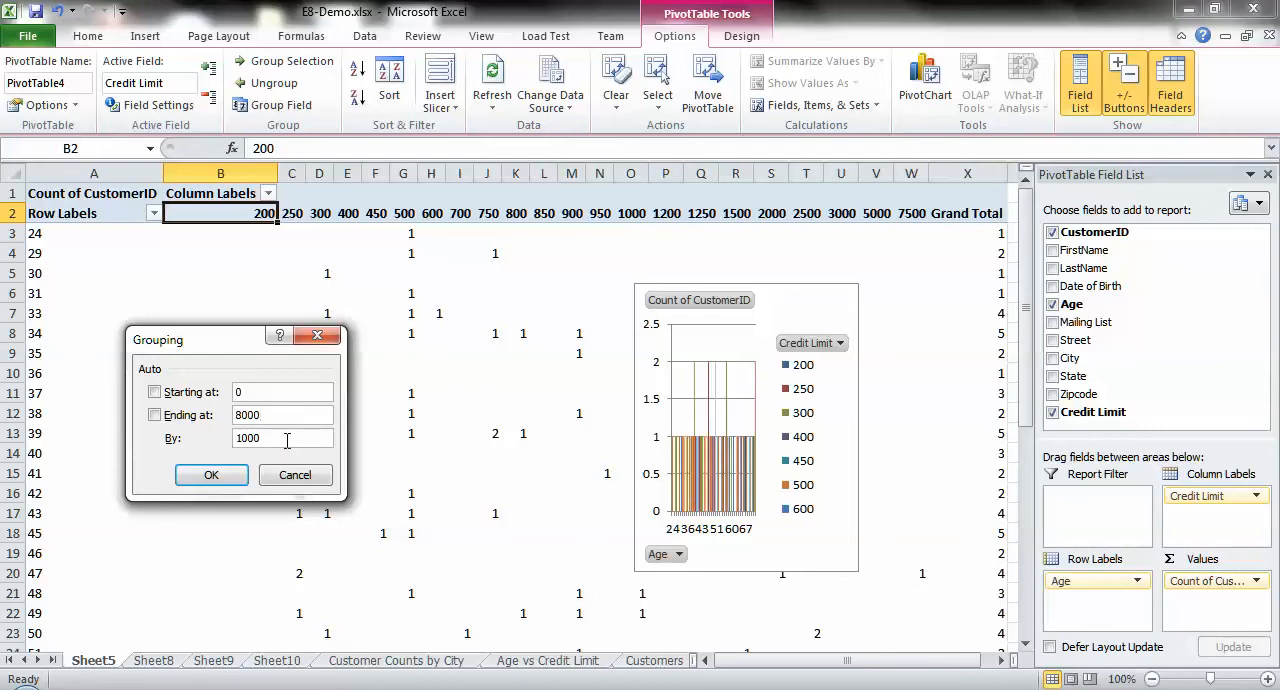
pyautogui.click(211, 478)
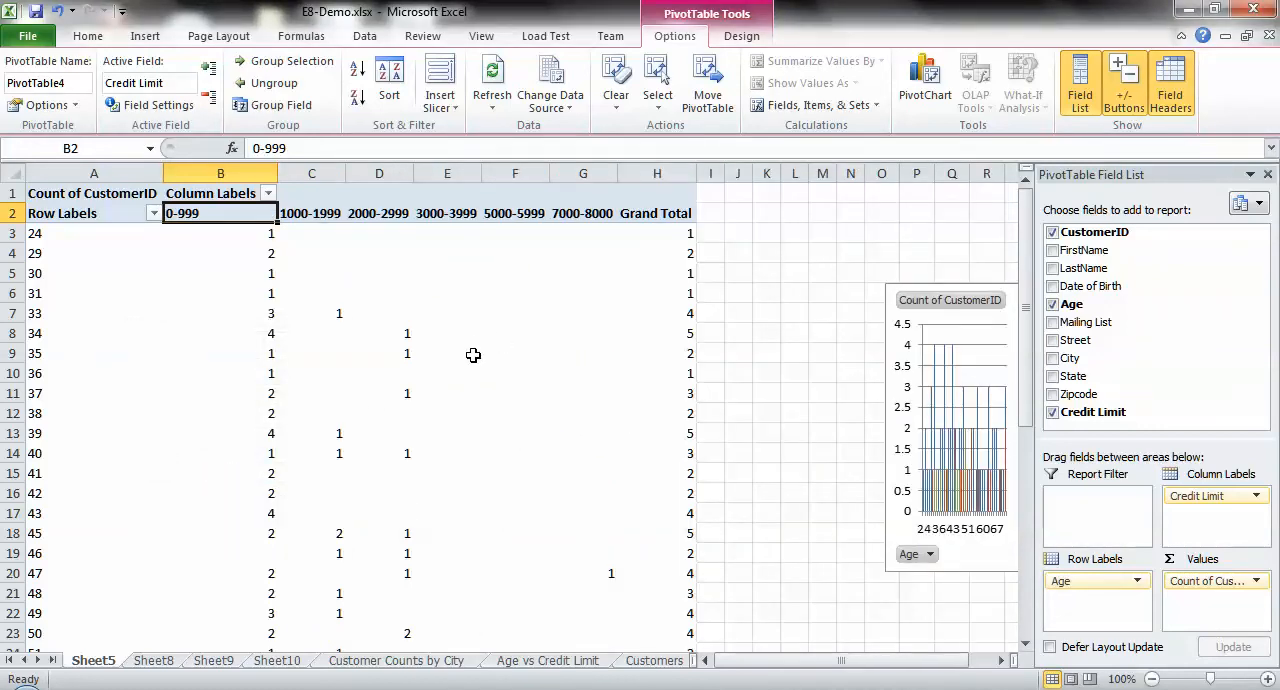
# Step: Move the pivot chart closer to the pivot table, just beside the Grand Total column
pyautogui.scroll(-6, 475, 355)
pyautogui.scroll(6, 475, 355)
pyautogui.moveTo(884, 345); pyautogui.dragTo(744, 377)
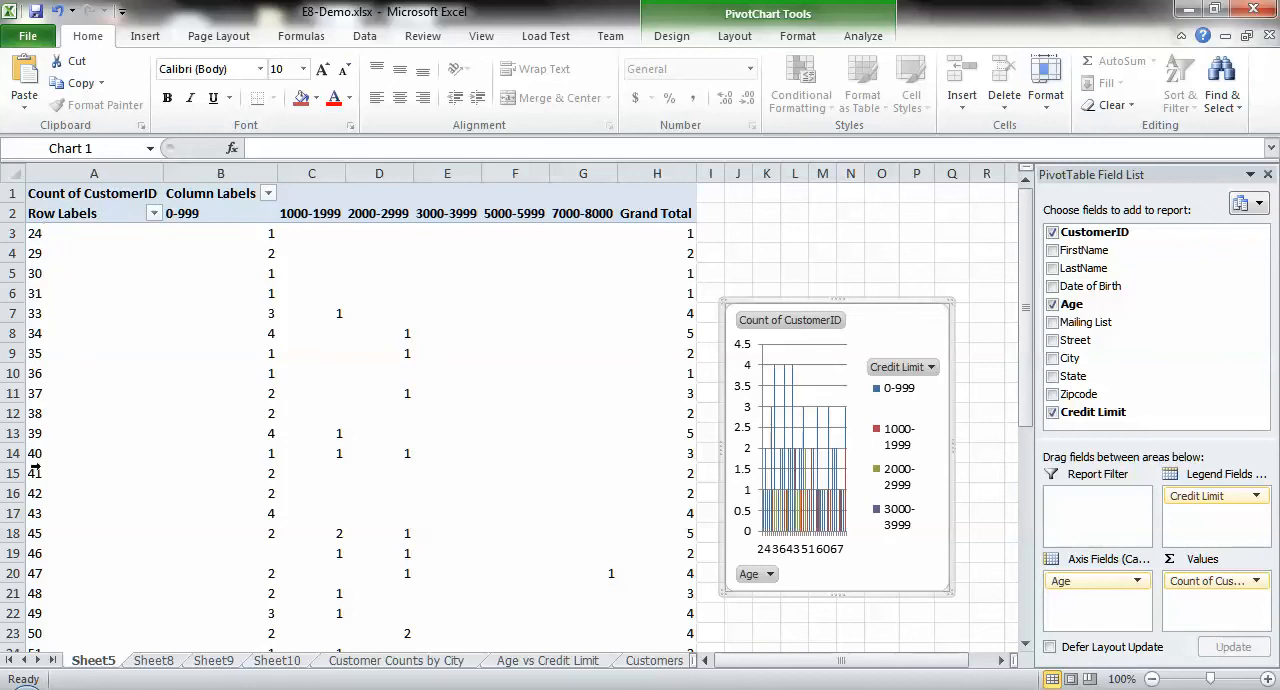
# Step: Group the Age row labels from 0 to 80 in intervals of 10
pyautogui.click(70, 234)
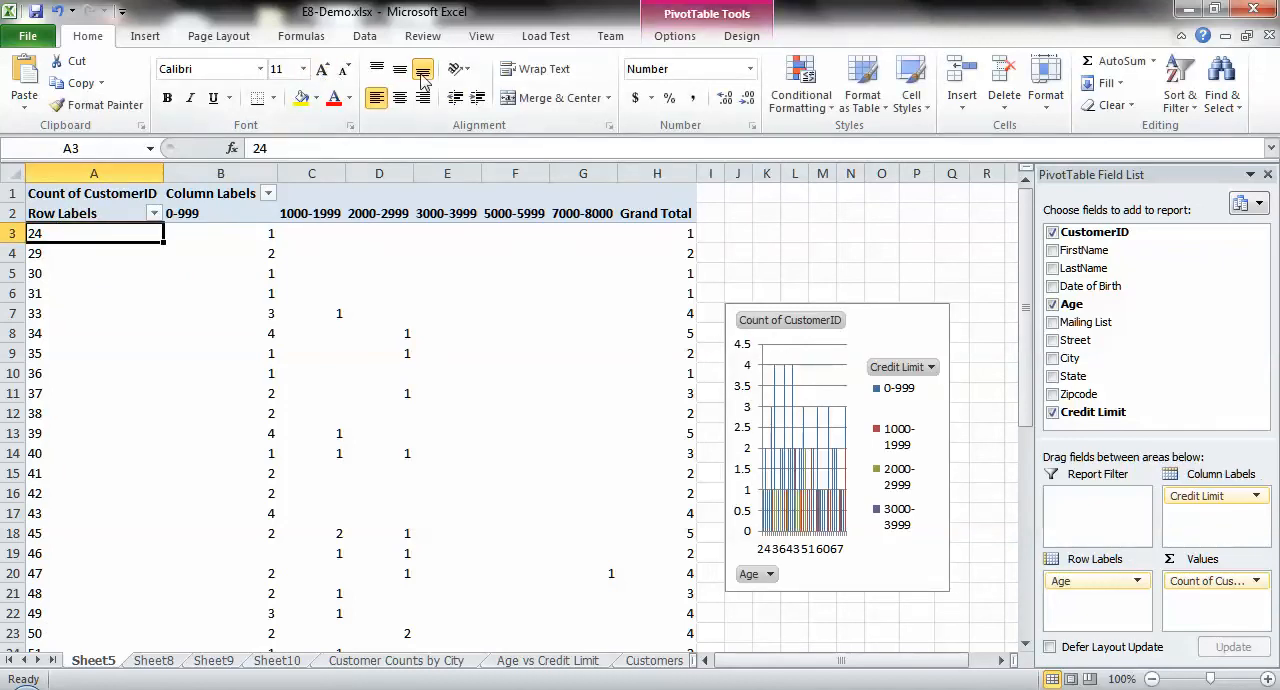
pyautogui.click(675, 36)
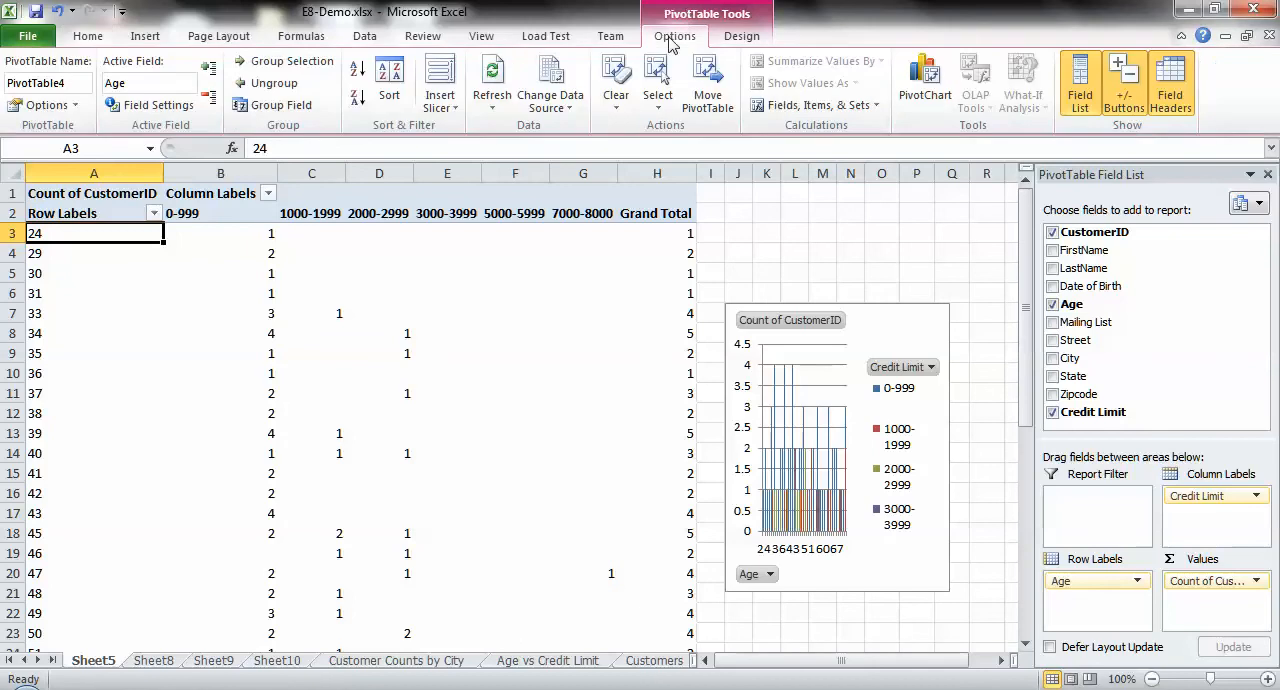
pyautogui.click(270, 62)
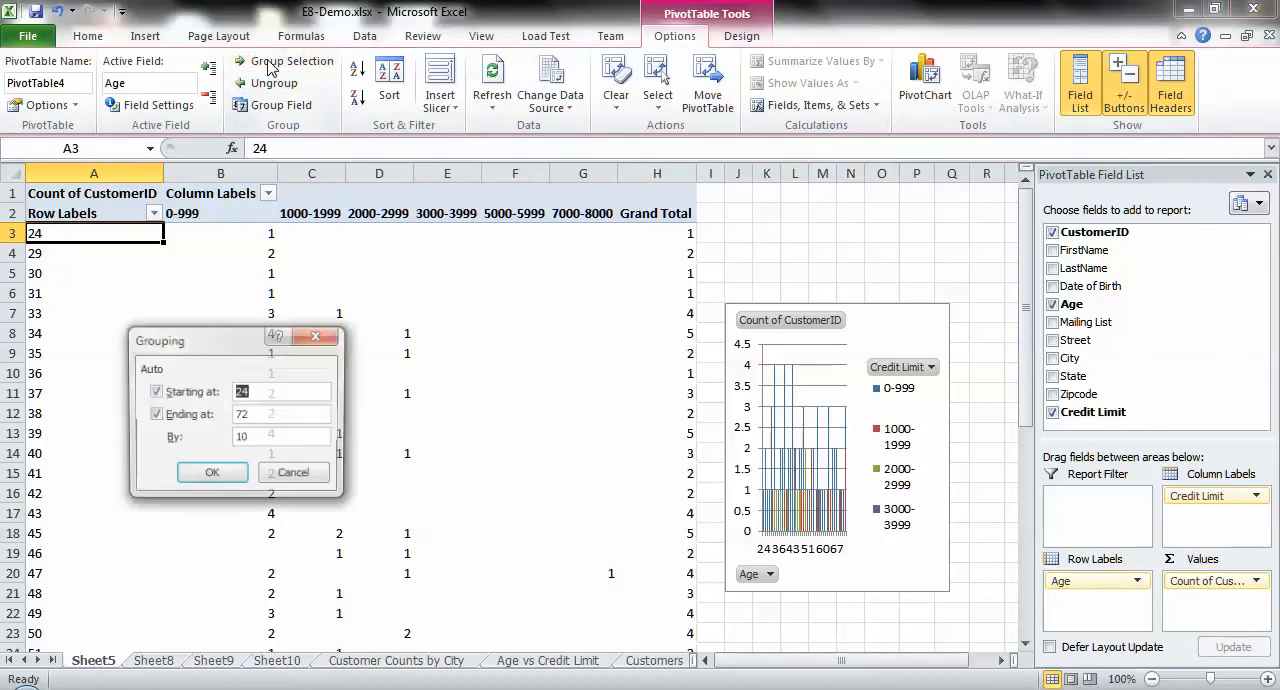
pyautogui.click(285, 391)
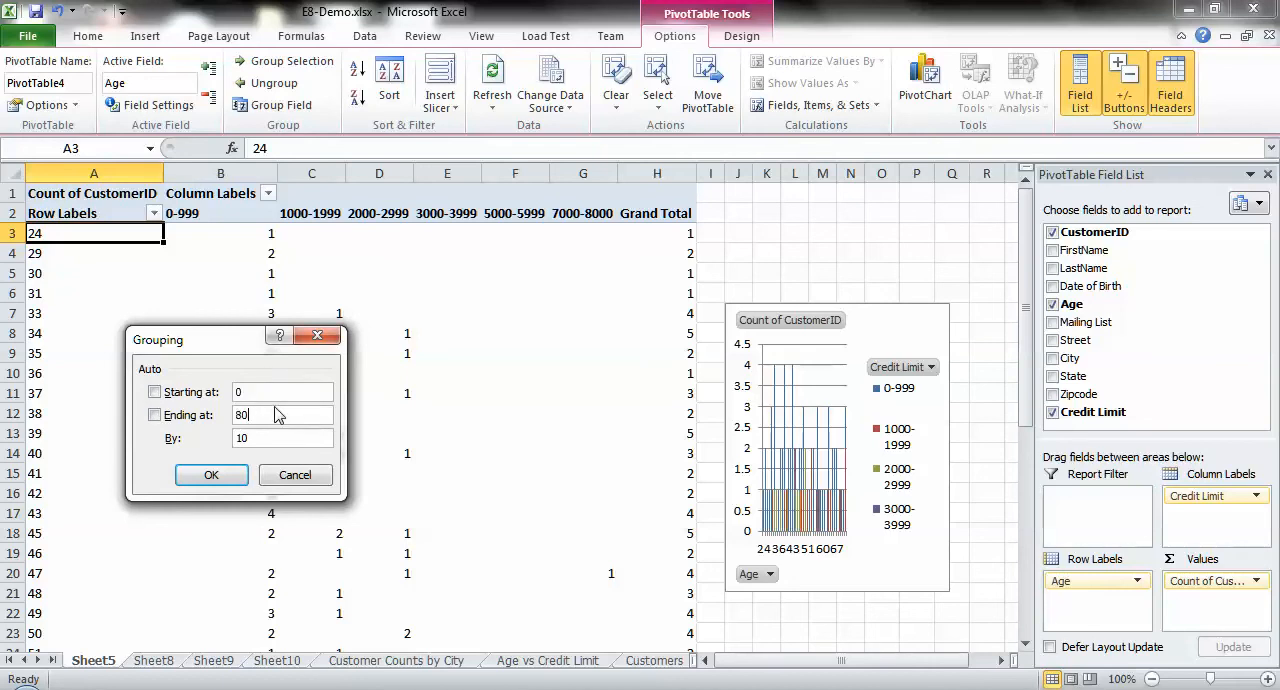
pyautogui.click(210, 478)
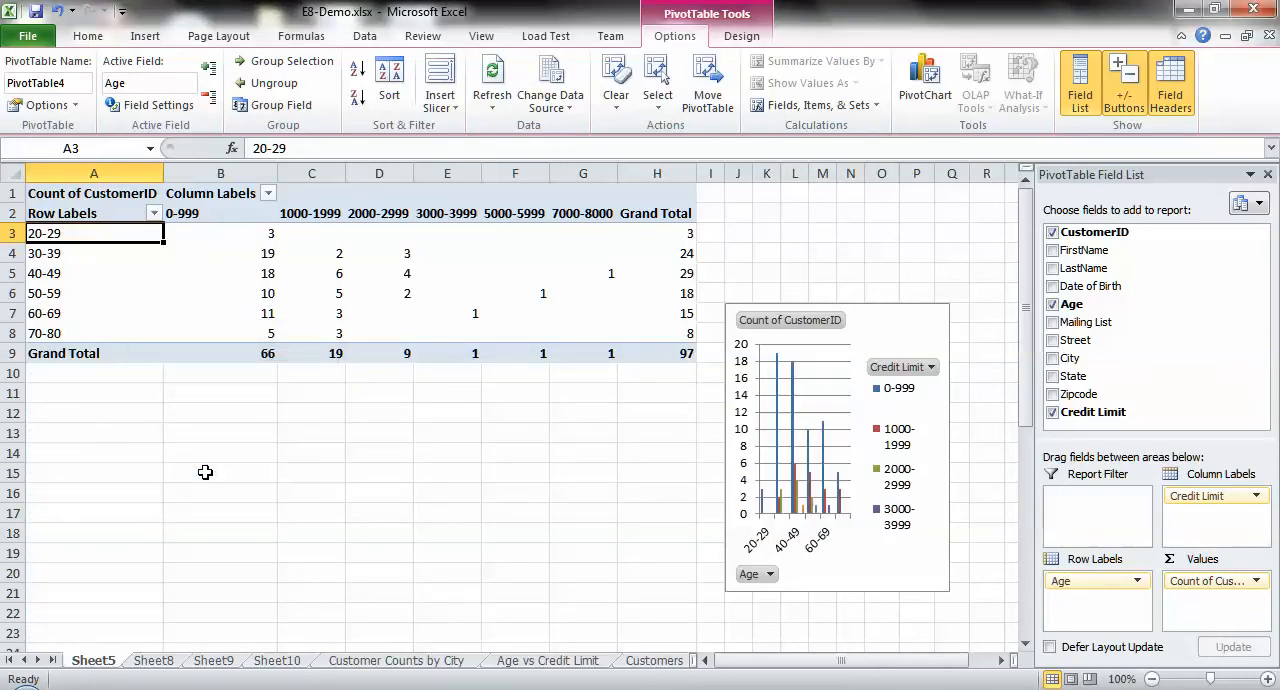
# Step: Place the pivot chart directly below the Grand Total row and widen it to span about columns A to M
pyautogui.click(874, 318)
pyautogui.moveTo(874, 318); pyautogui.dragTo(406, 380)
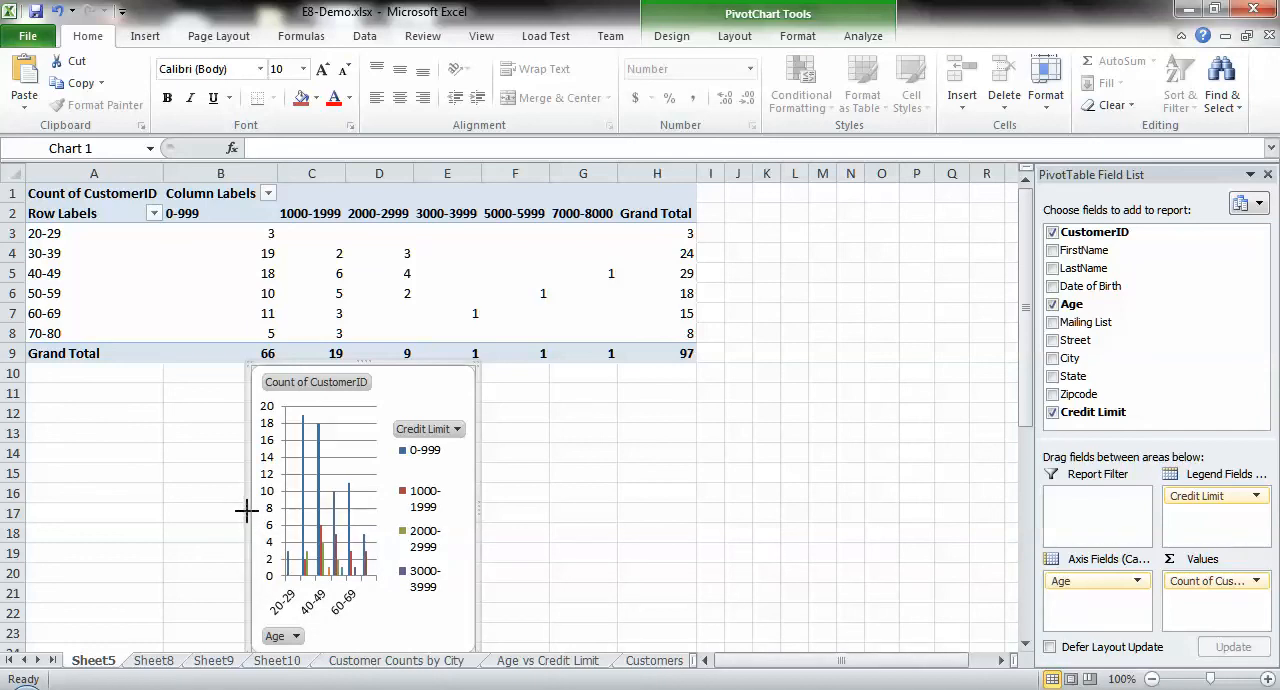
pyautogui.moveTo(246, 511); pyautogui.dragTo(40, 500)
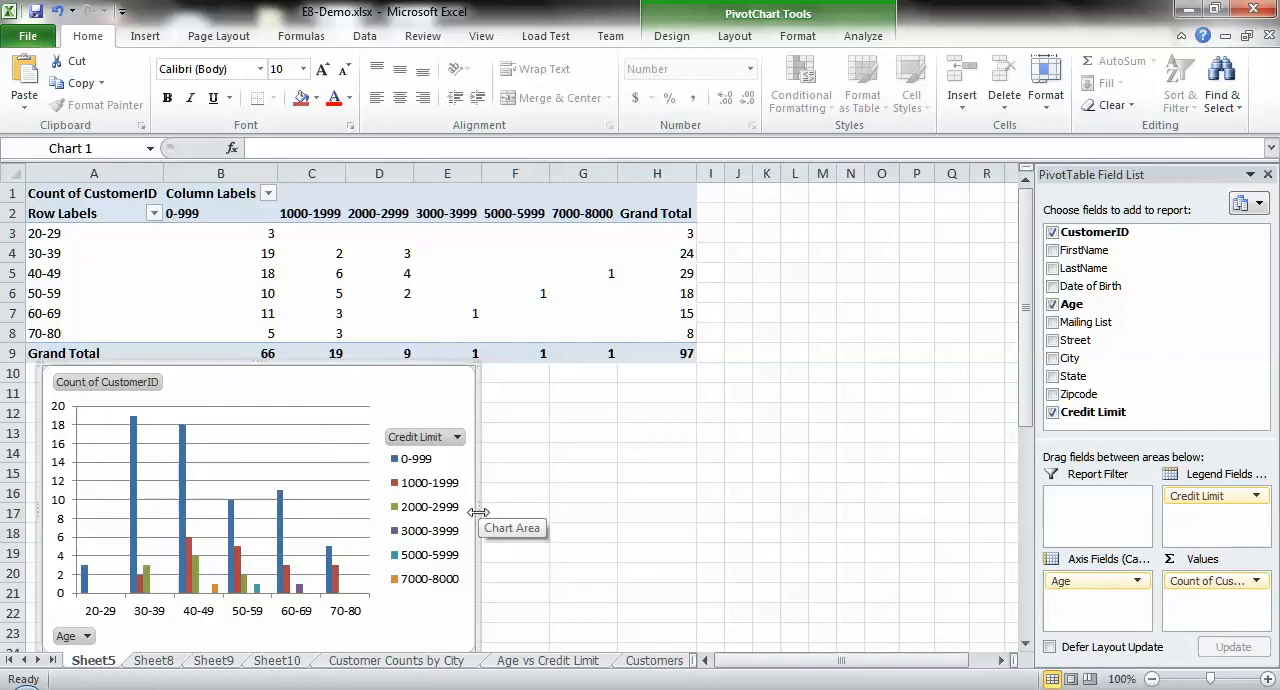
pyautogui.moveTo(480, 512); pyautogui.dragTo(825, 508)
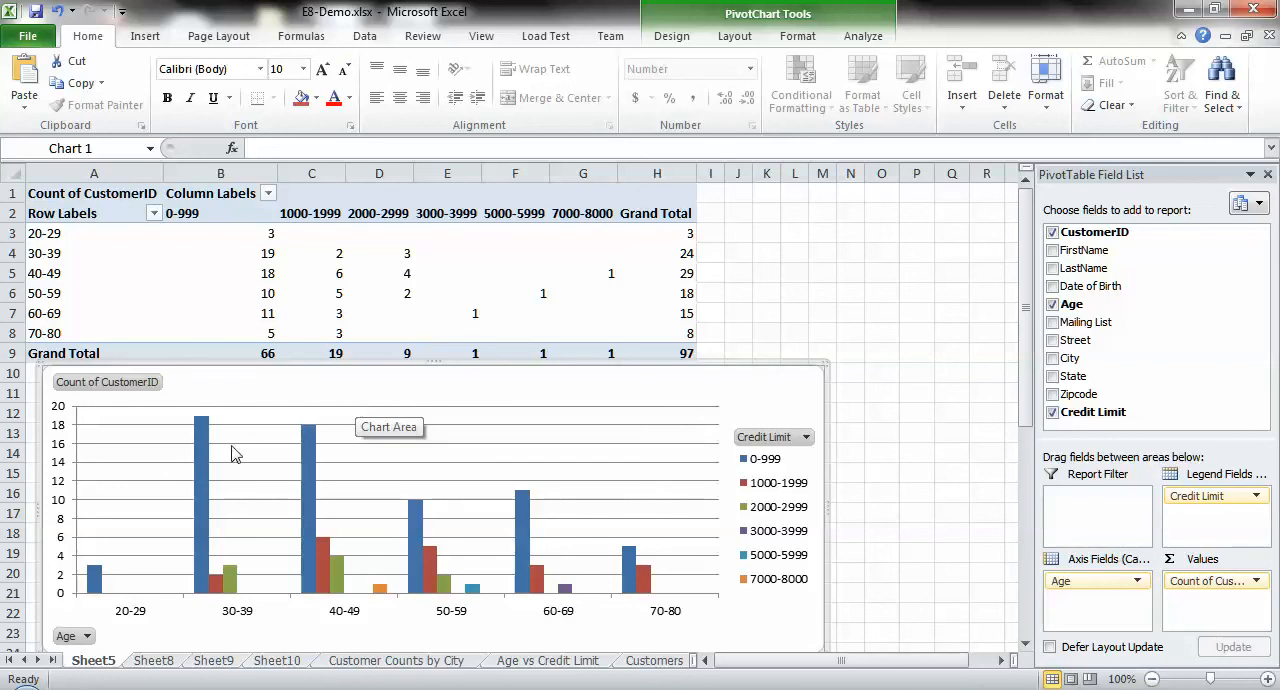
pyautogui.moveTo(199, 436)
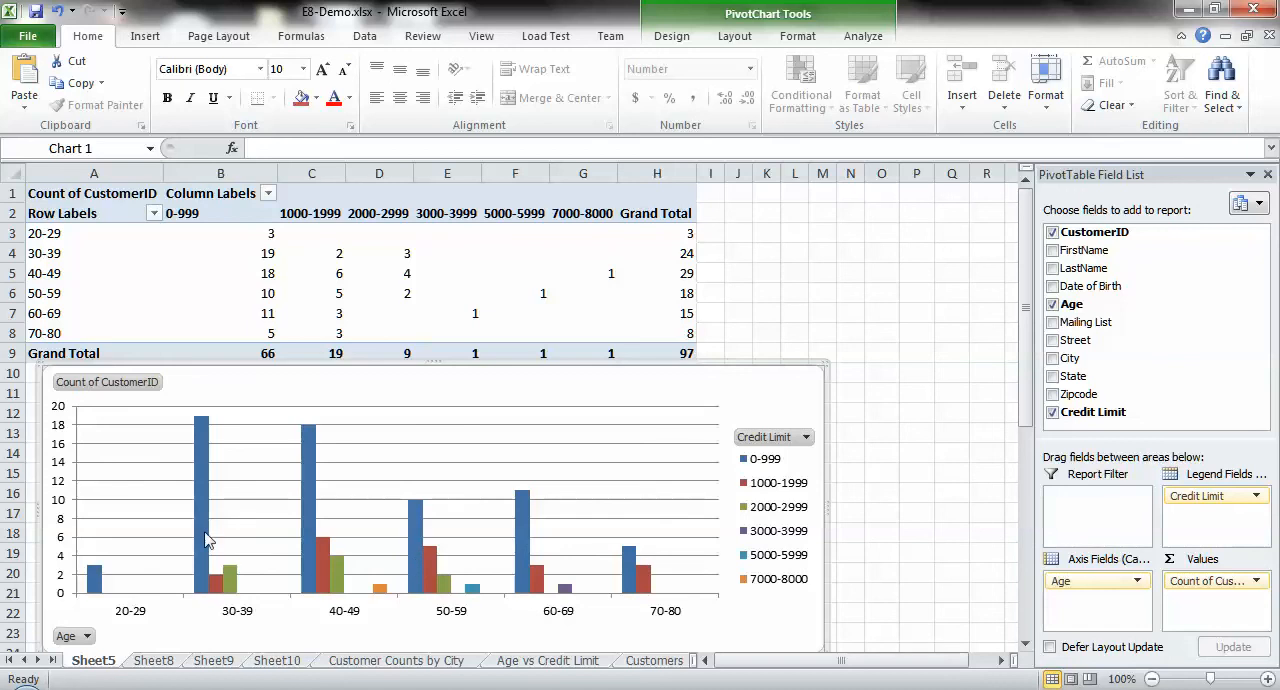
pyautogui.moveTo(203, 520)
pyautogui.moveTo(643, 584)
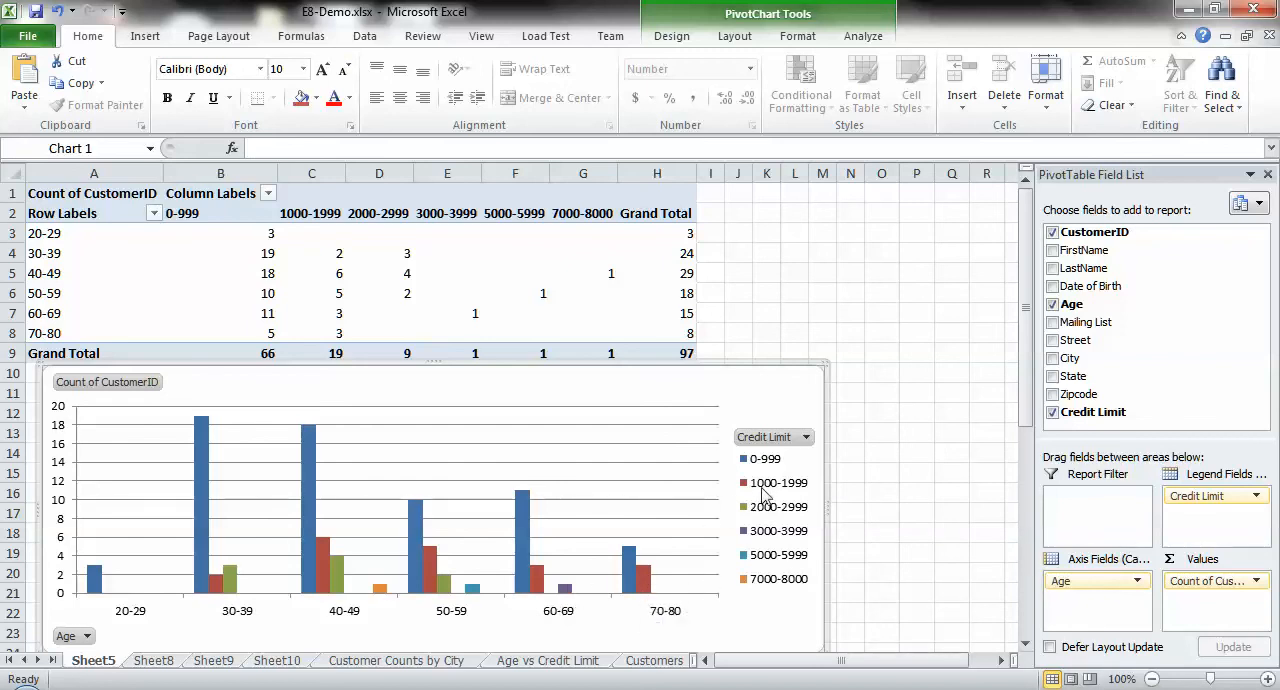